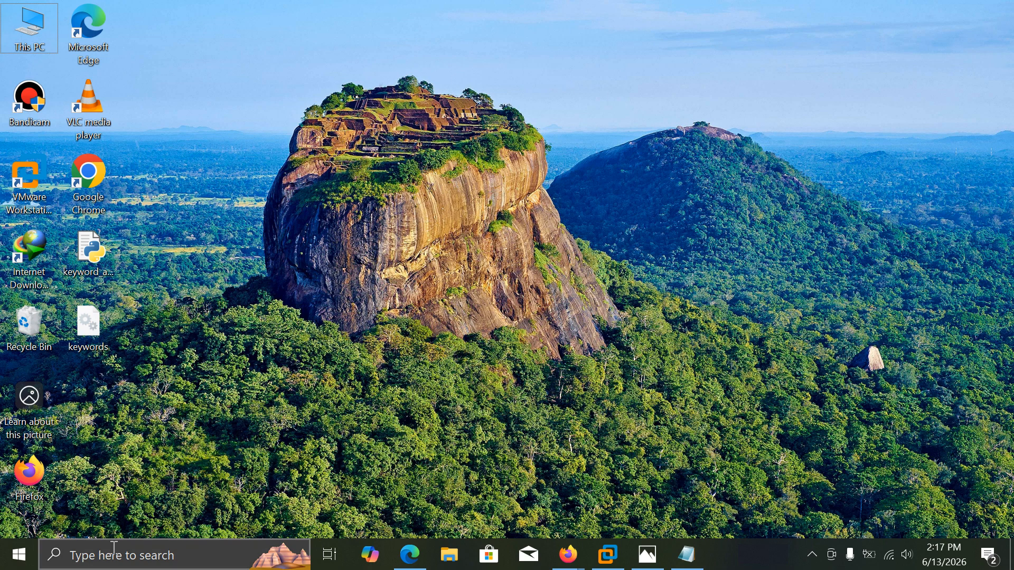
Open Control Panel's Power Options page under Hardware and Sound
left_click(71, 554)
type("con")
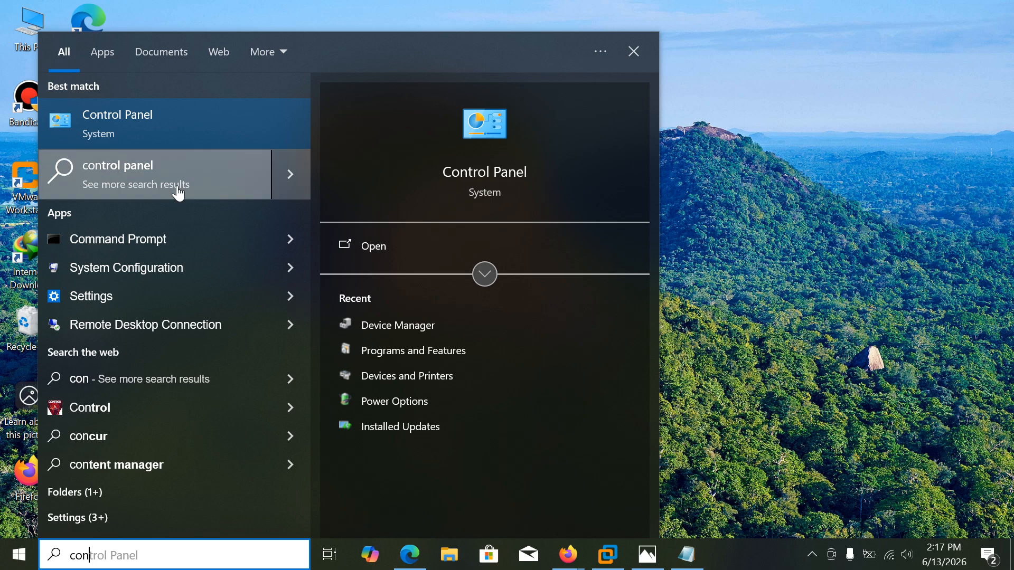
left_click(182, 116)
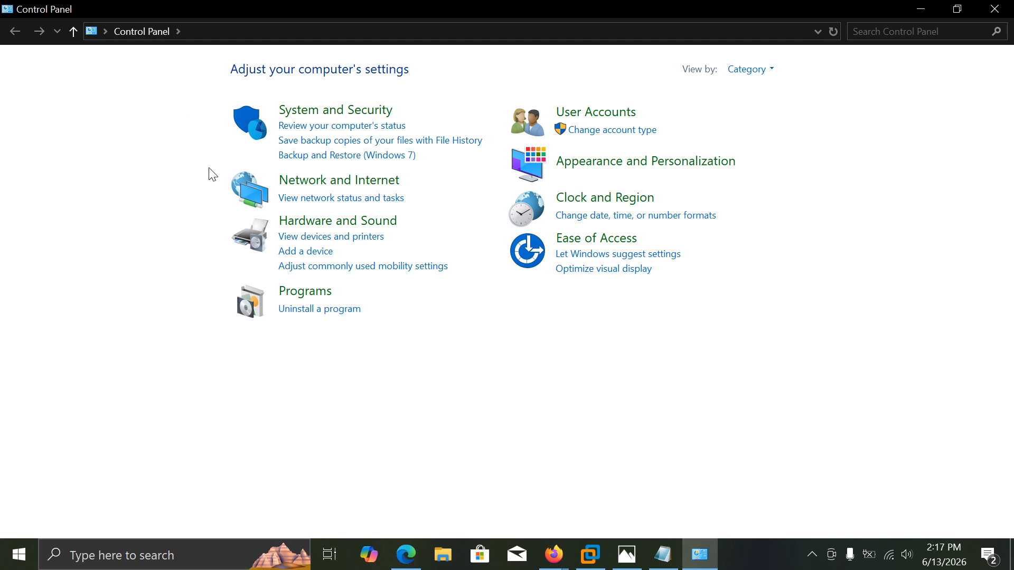
left_click(344, 221)
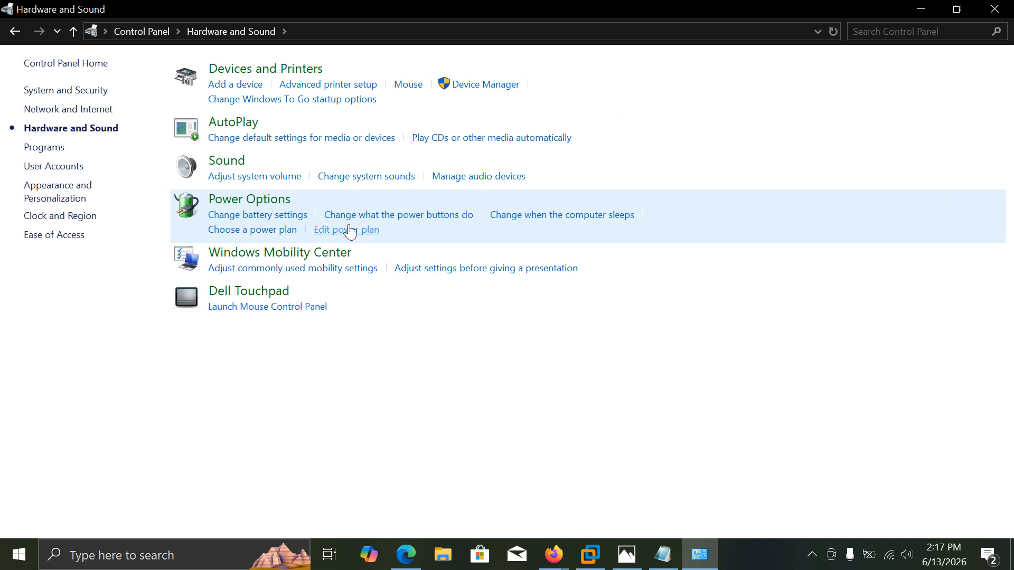
left_click(248, 198)
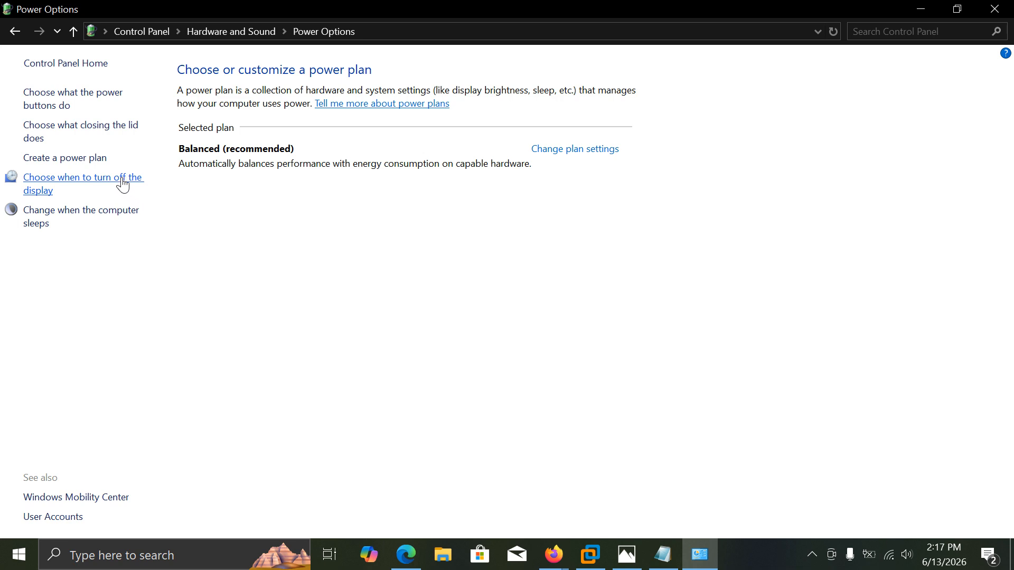
Unlock the currently unavailable power button settings and turn off fast startup
left_click(61, 106)
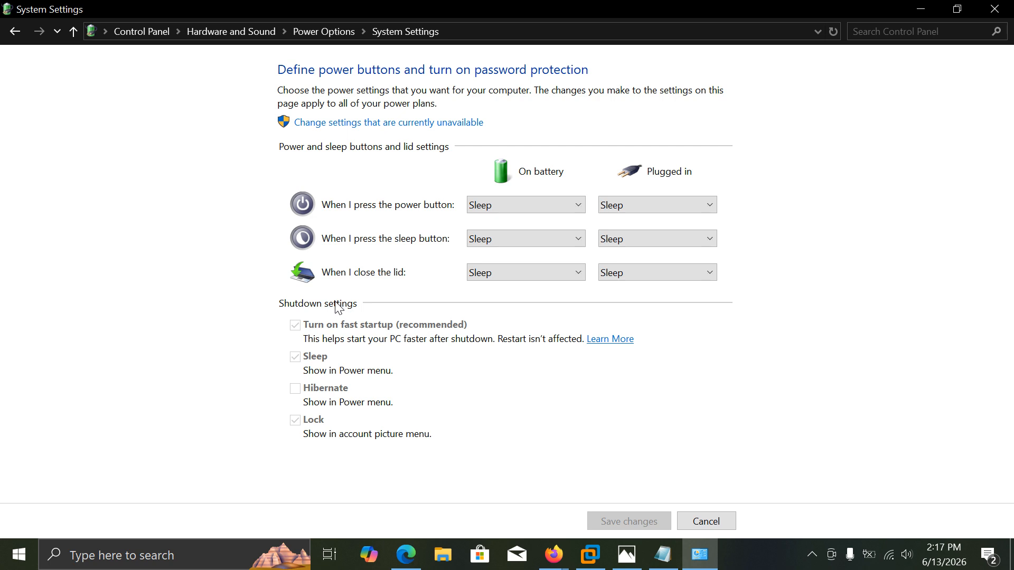
left_click(325, 125)
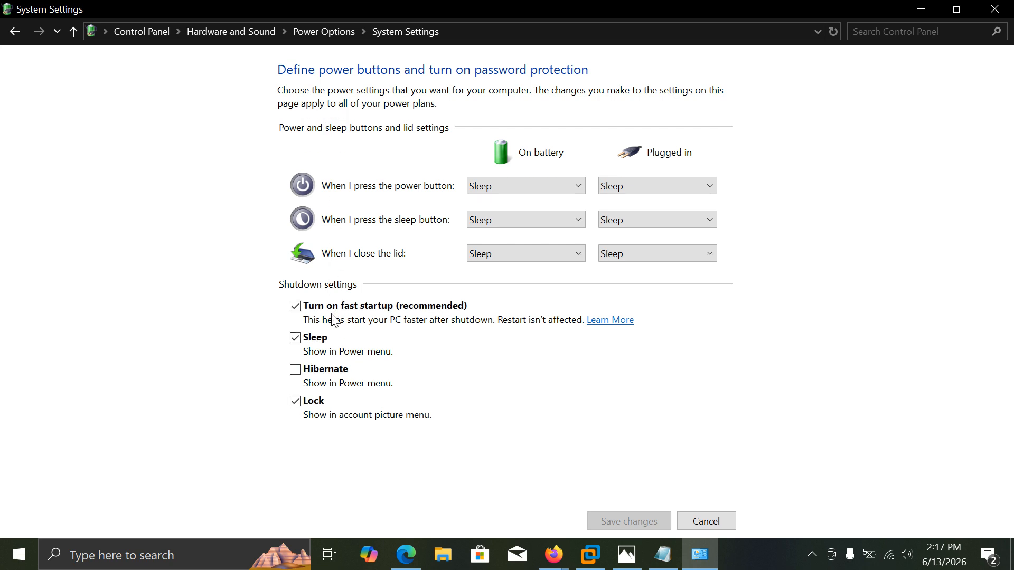
left_click(295, 309)
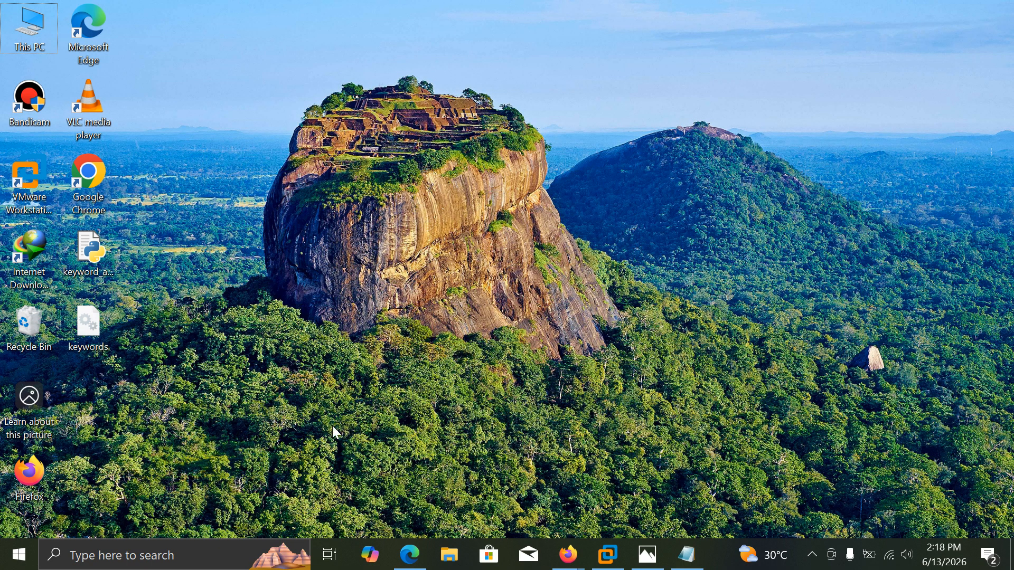
Open the advanced power settings of the Balanced plan from Control Panel's Power Options
left_click(185, 549)
type("c")
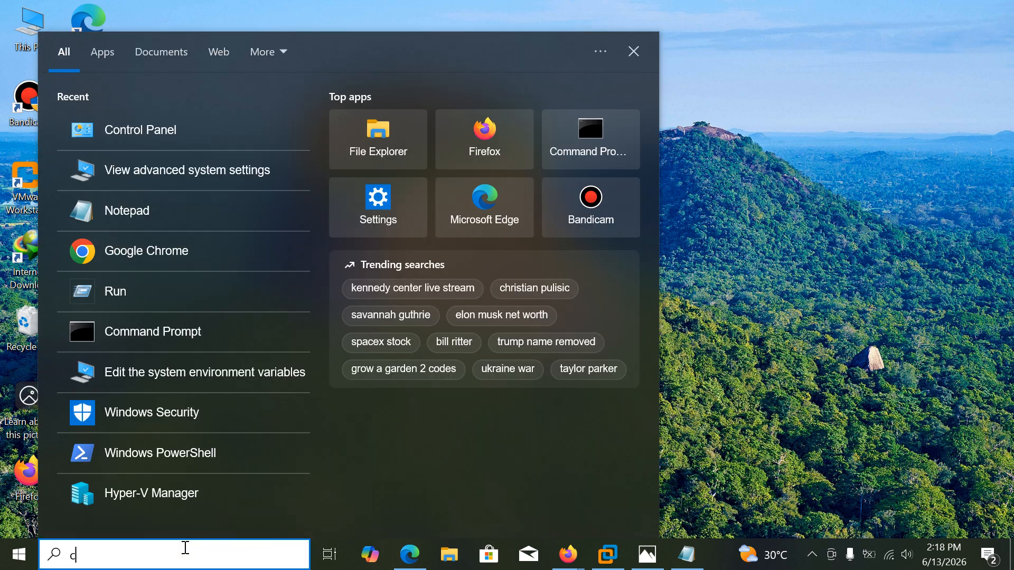
type("on")
left_click(192, 132)
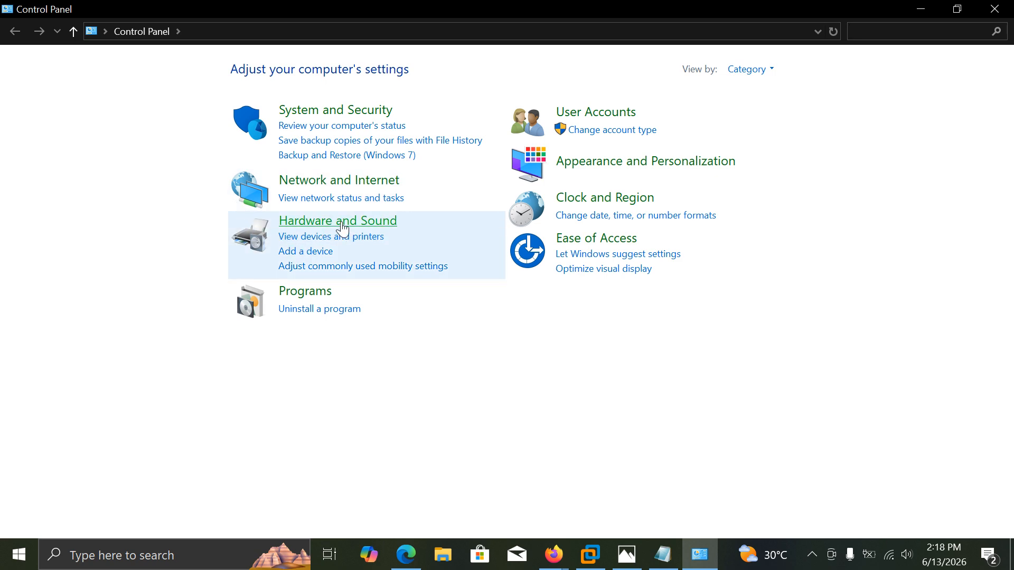
left_click(342, 228)
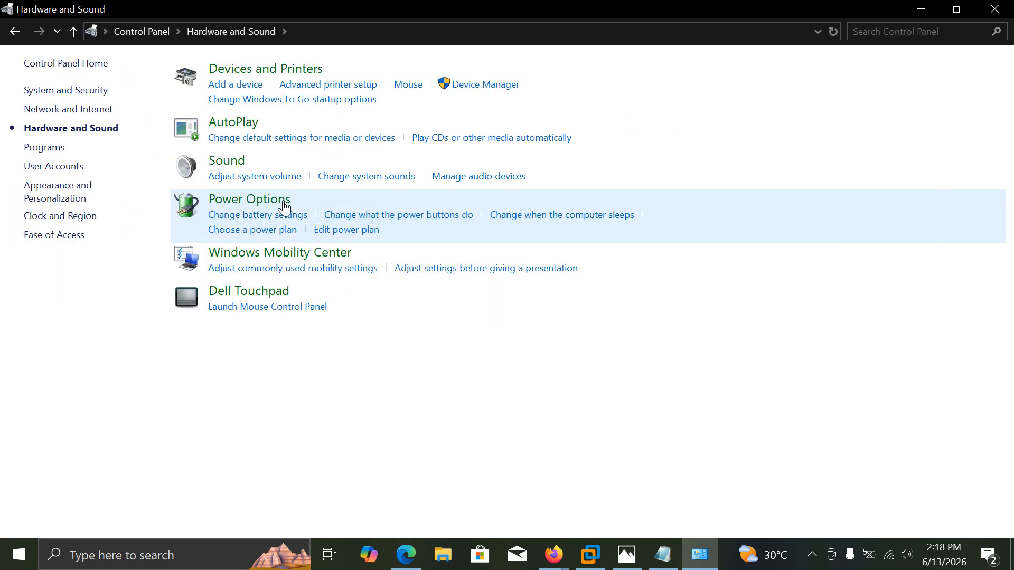
left_click(267, 200)
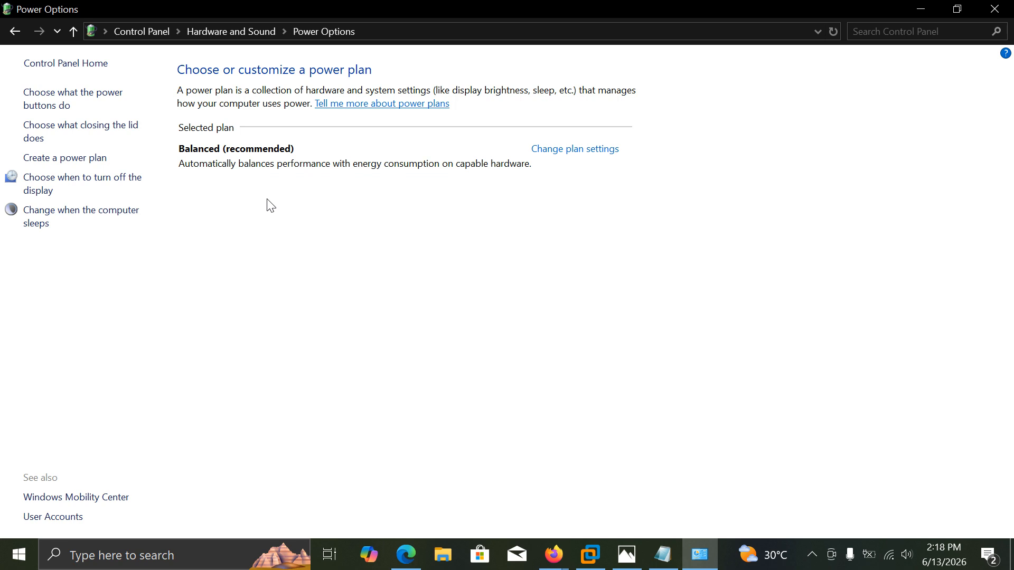
left_click(600, 151)
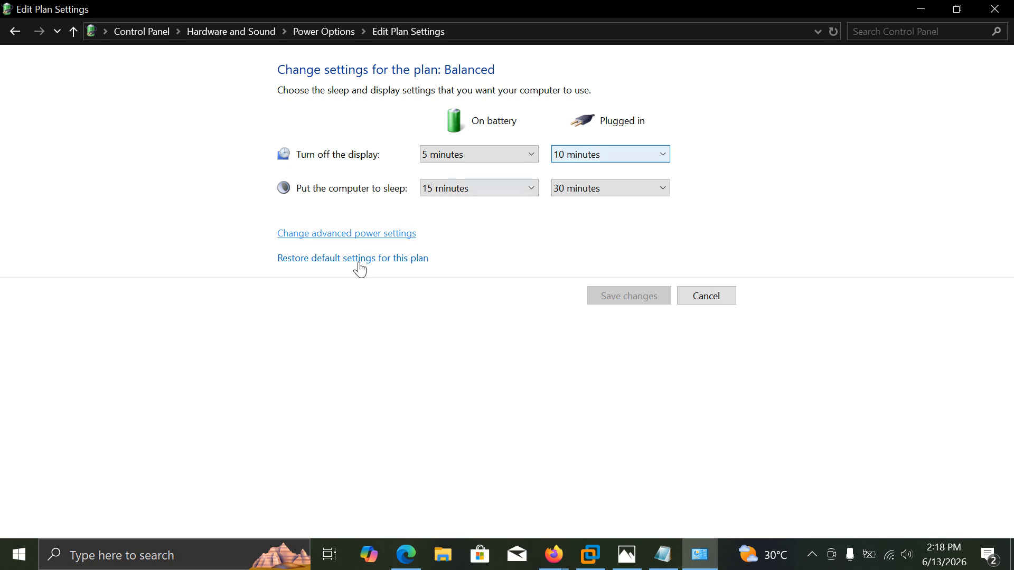
left_click(334, 235)
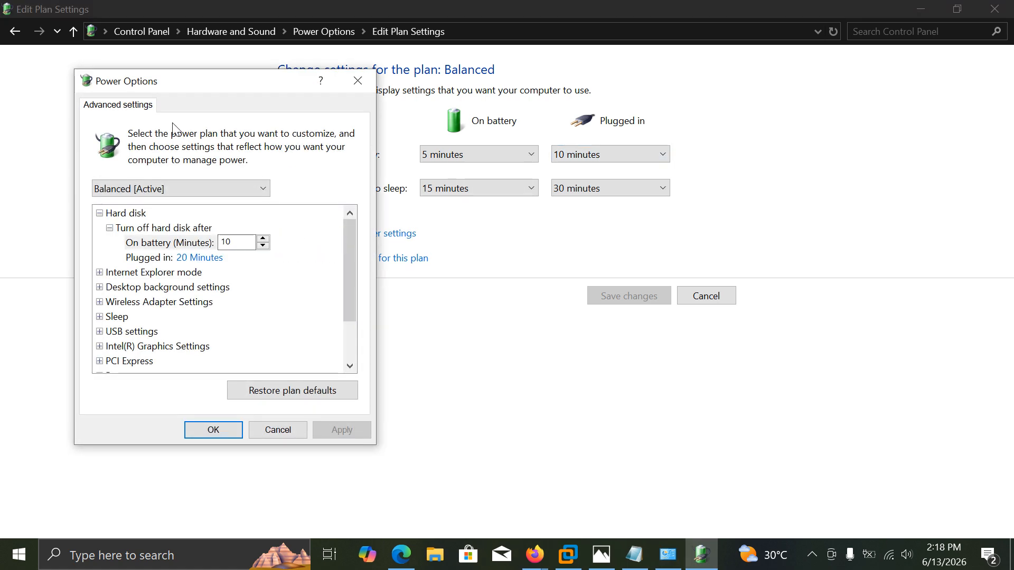
Set the hard disk turn-off time on battery to 0 minutes in the advanced power settings
left_click_drag(210, 72, 496, 75)
scroll(462, 239, "down", 2)
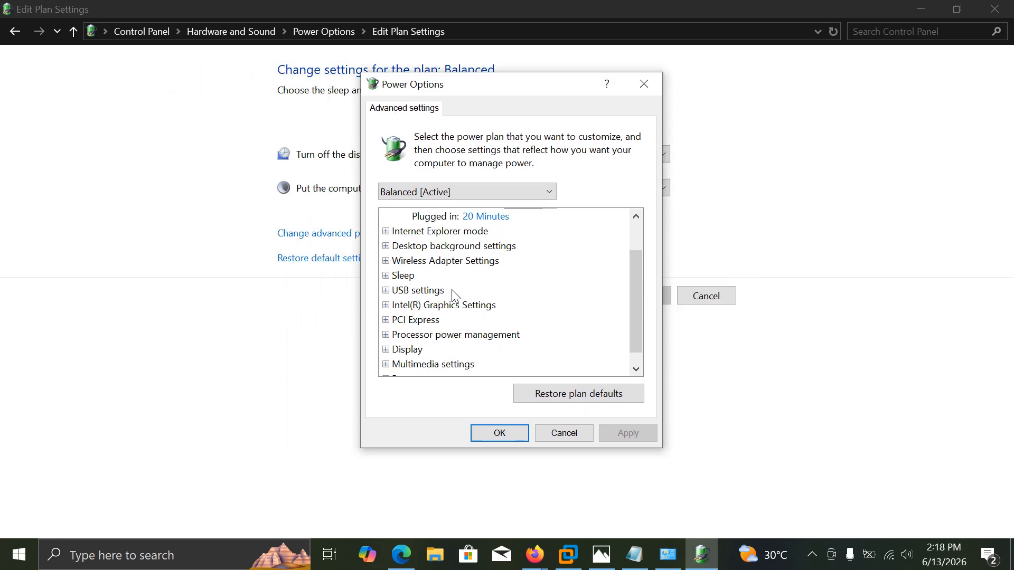
scroll(433, 311, "up", 2)
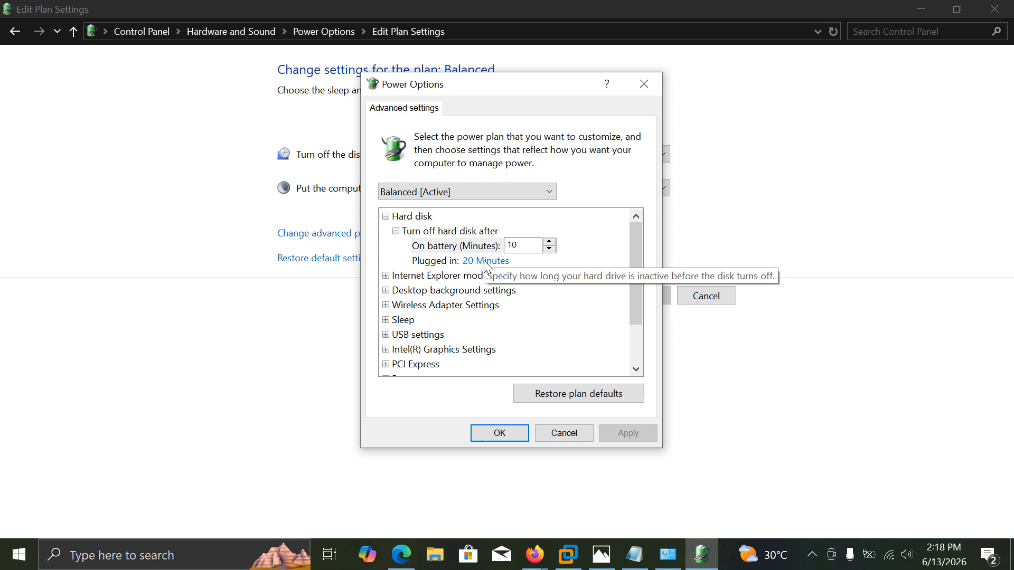
double_click(508, 246)
type("0")
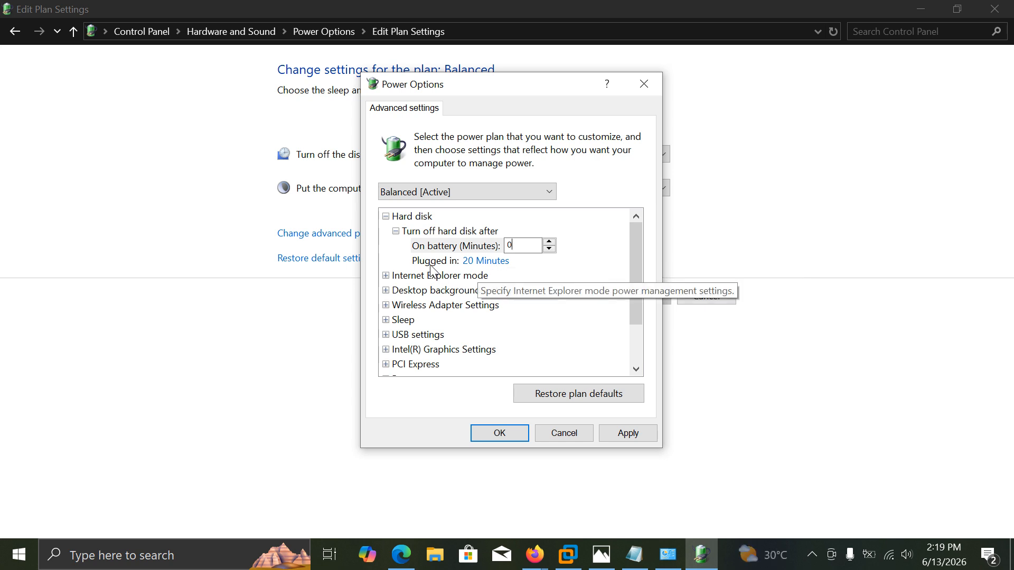
Set PCI Express Link State Power Management to Off for both on battery and plugged in
scroll(442, 336, "down", 1)
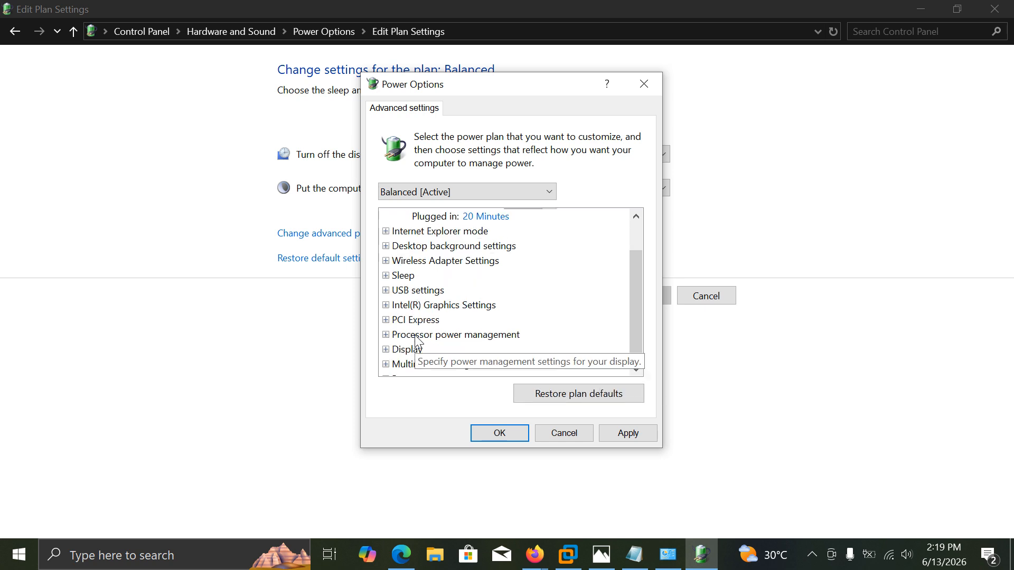
left_click(385, 320)
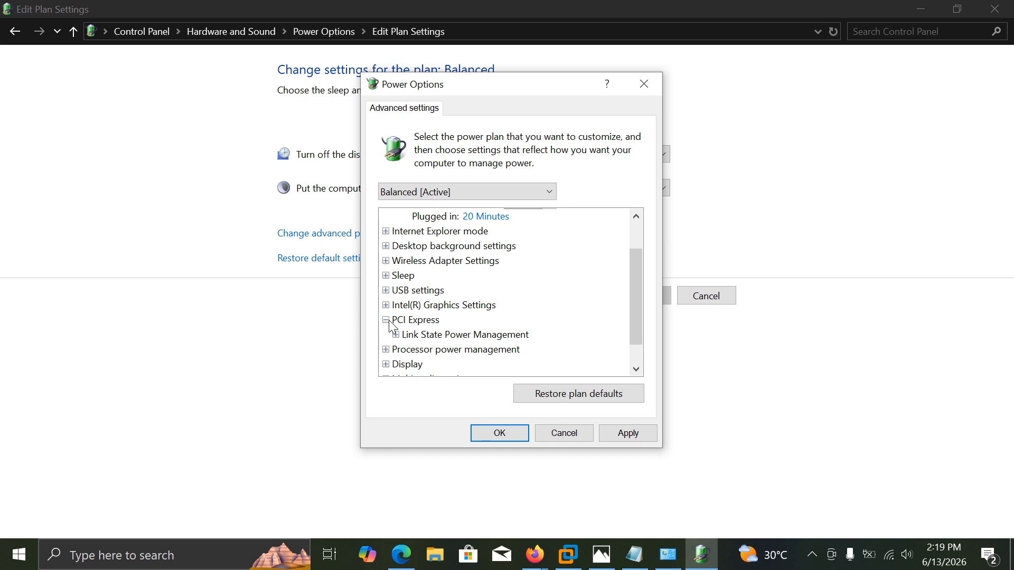
left_click(445, 335)
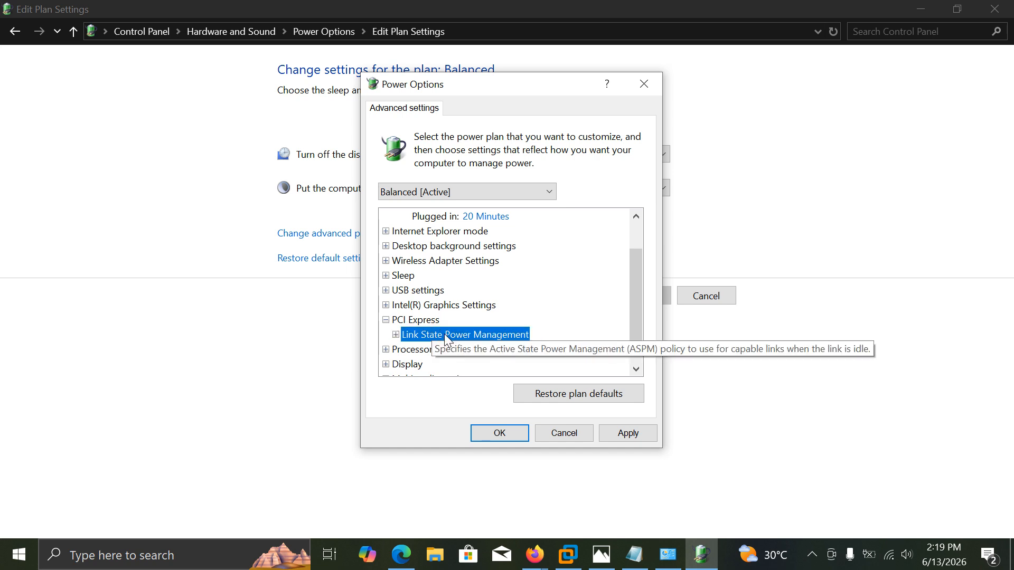
scroll(489, 296, "down", 1)
left_click(480, 306)
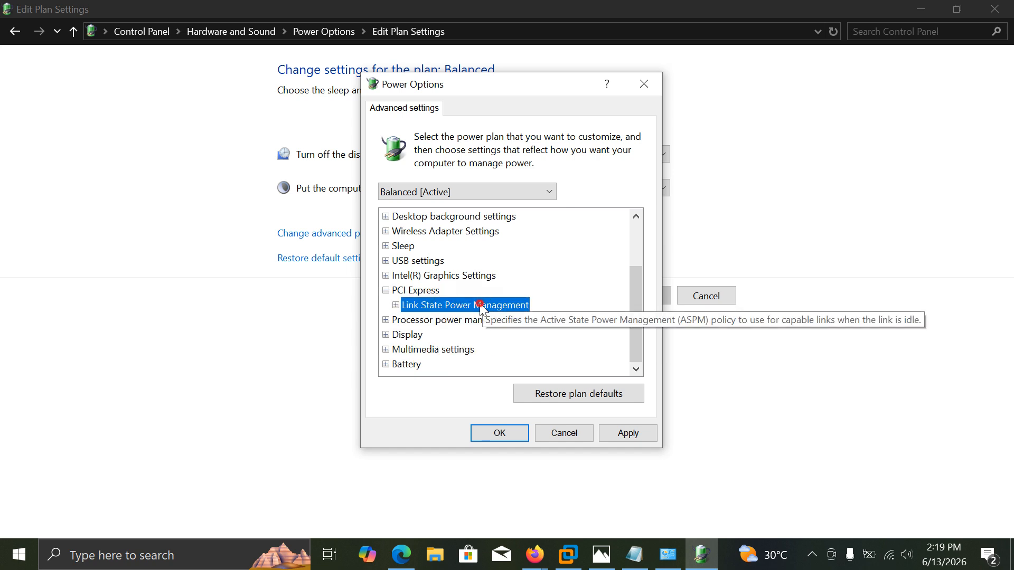
double_click(481, 306)
left_click(493, 320)
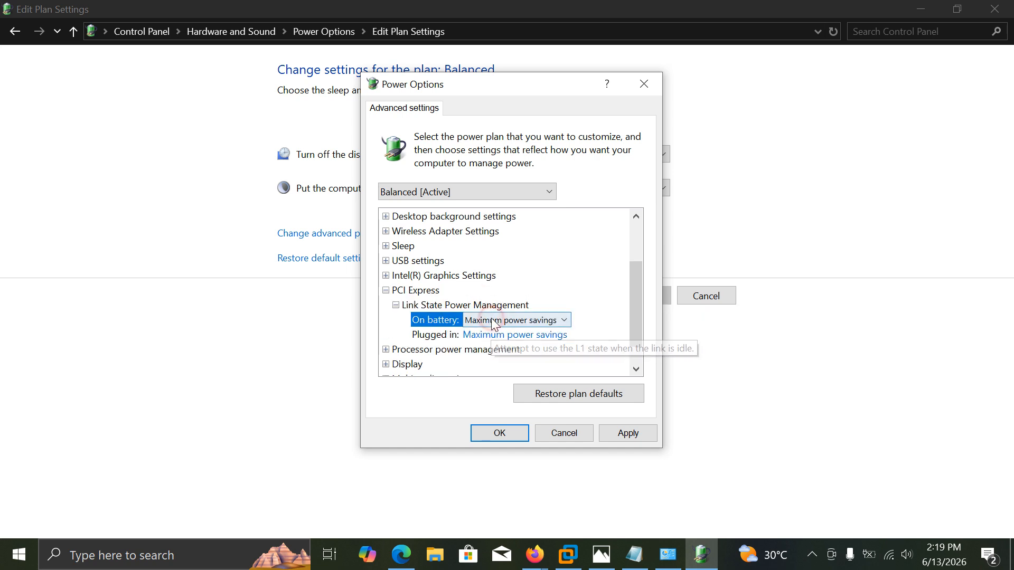
left_click(494, 322)
left_click(492, 332)
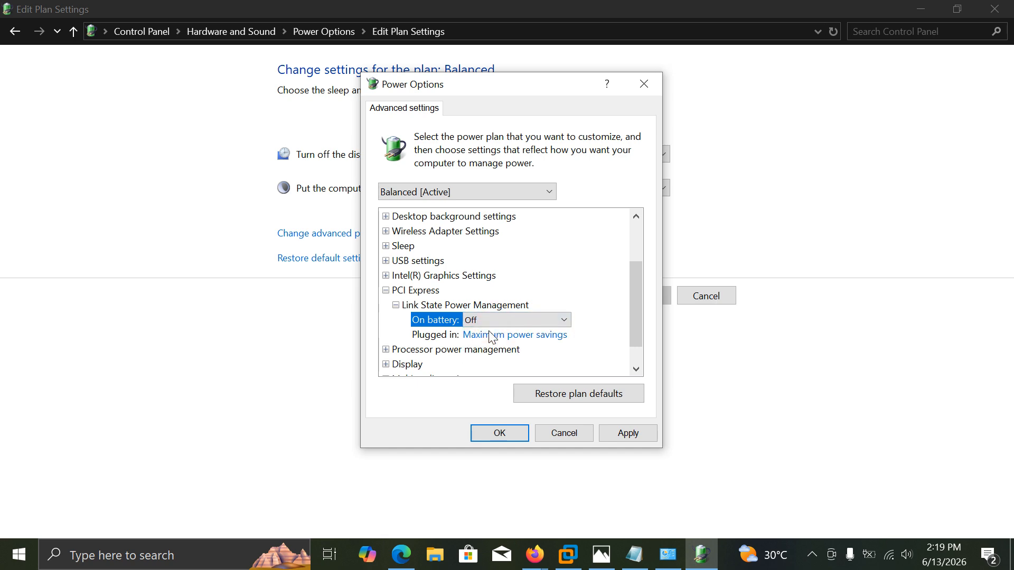
left_click(491, 336)
left_click(492, 335)
left_click(488, 346)
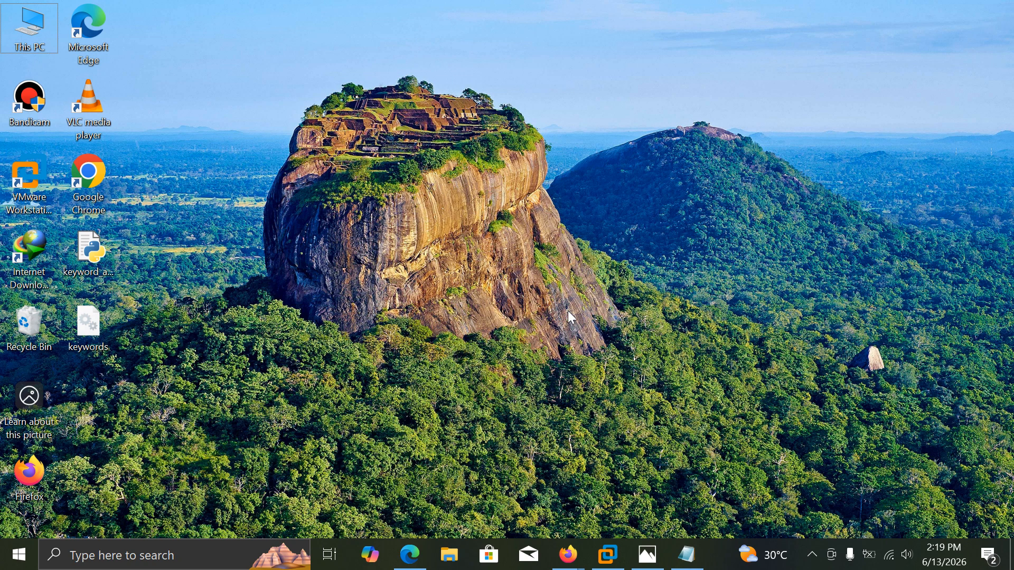
Open Event Viewer and display the System log under Windows Logs
right_click(22, 566)
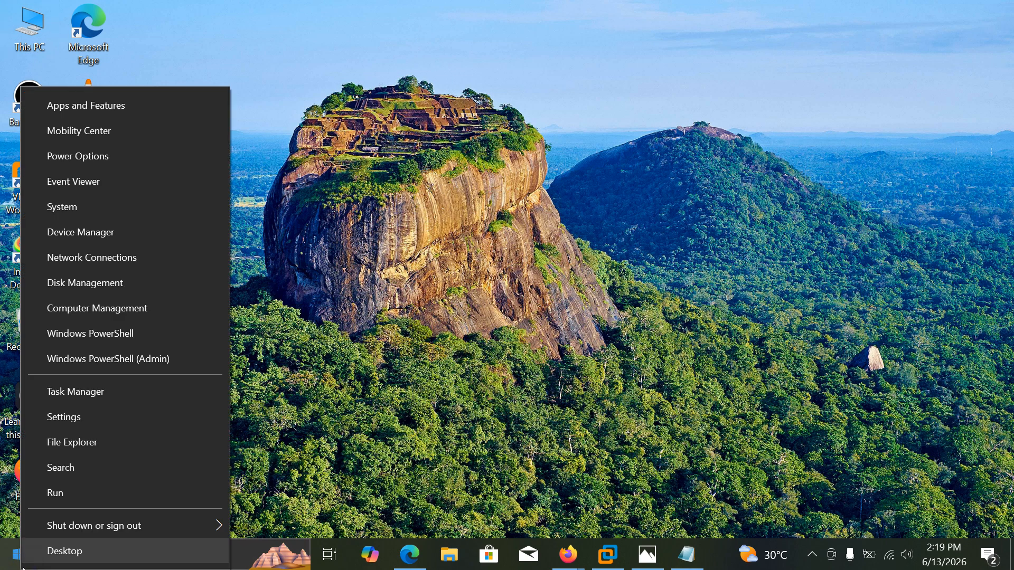
left_click(95, 180)
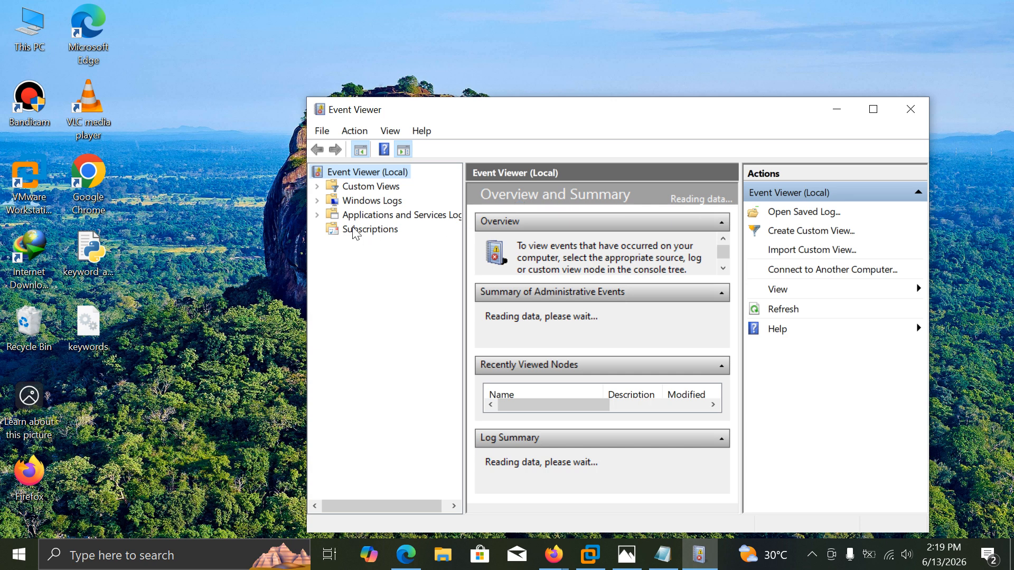
double_click(364, 201)
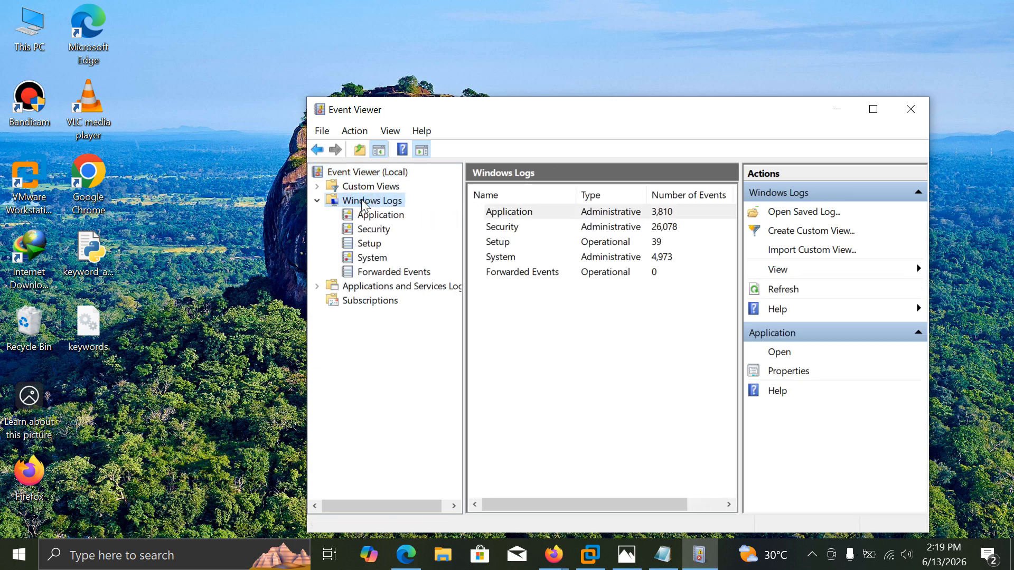
left_click(371, 258)
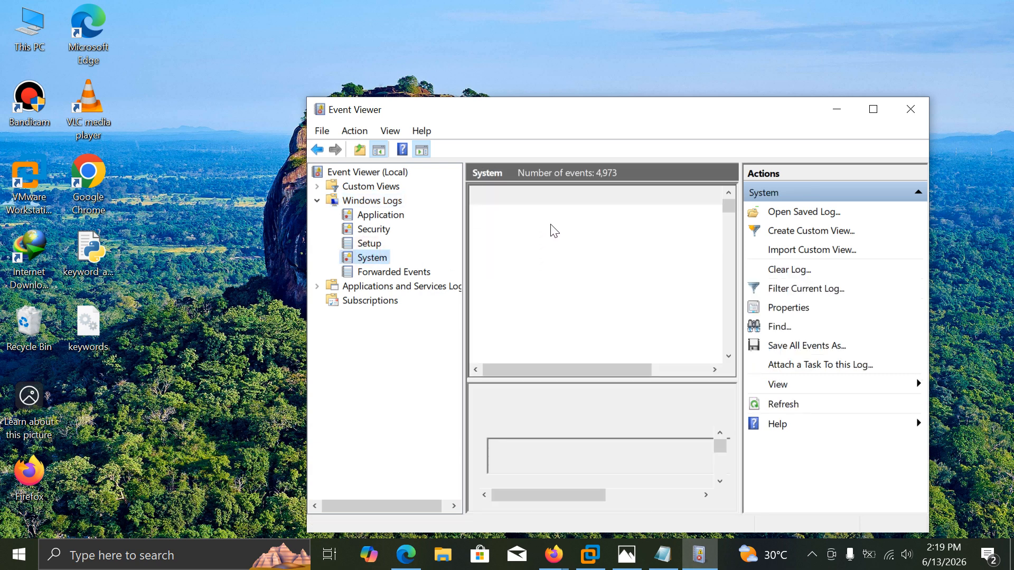
Filter the System log to show only Critical and Error events
left_click(825, 288)
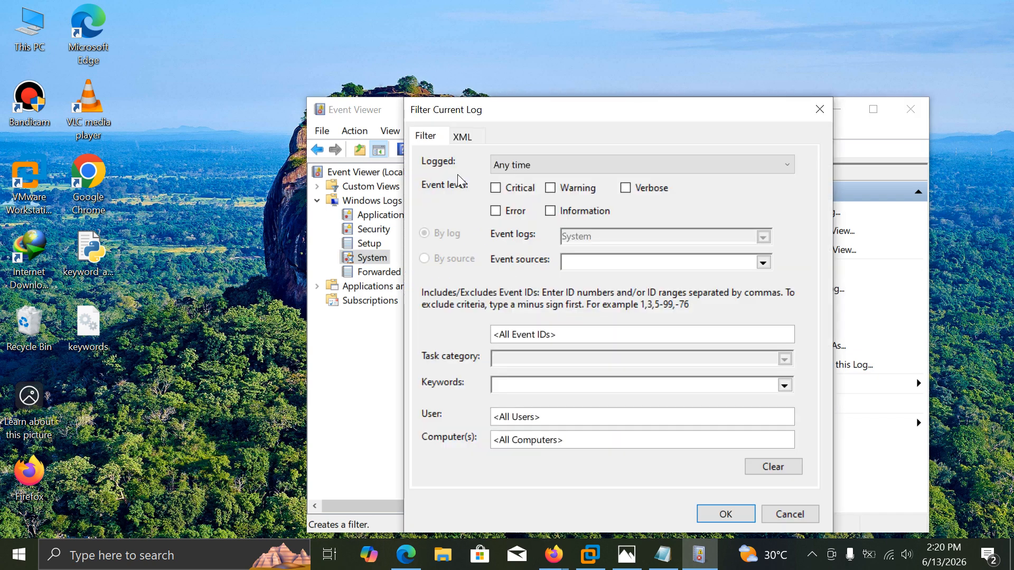
left_click(496, 188)
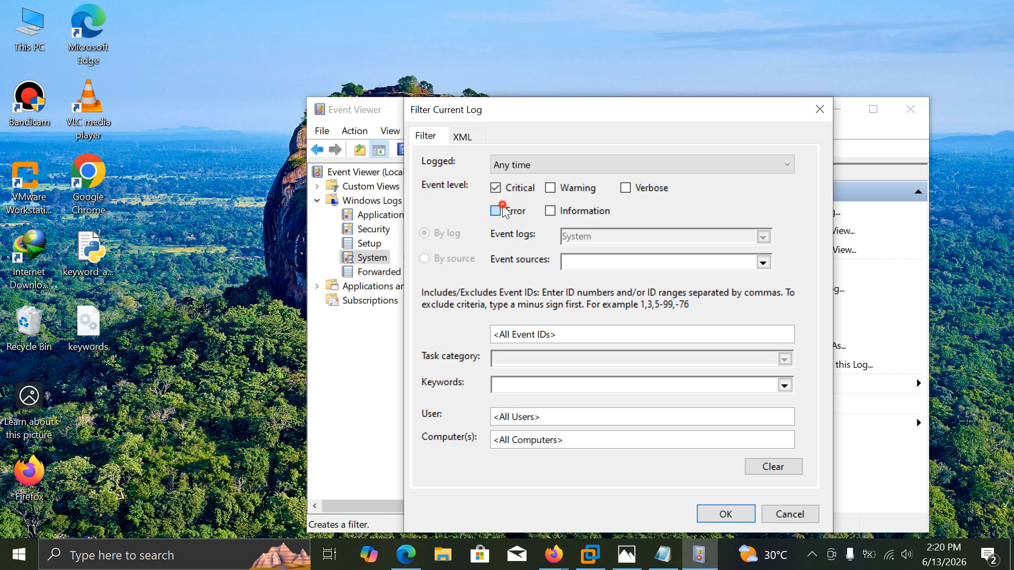
left_click(502, 211)
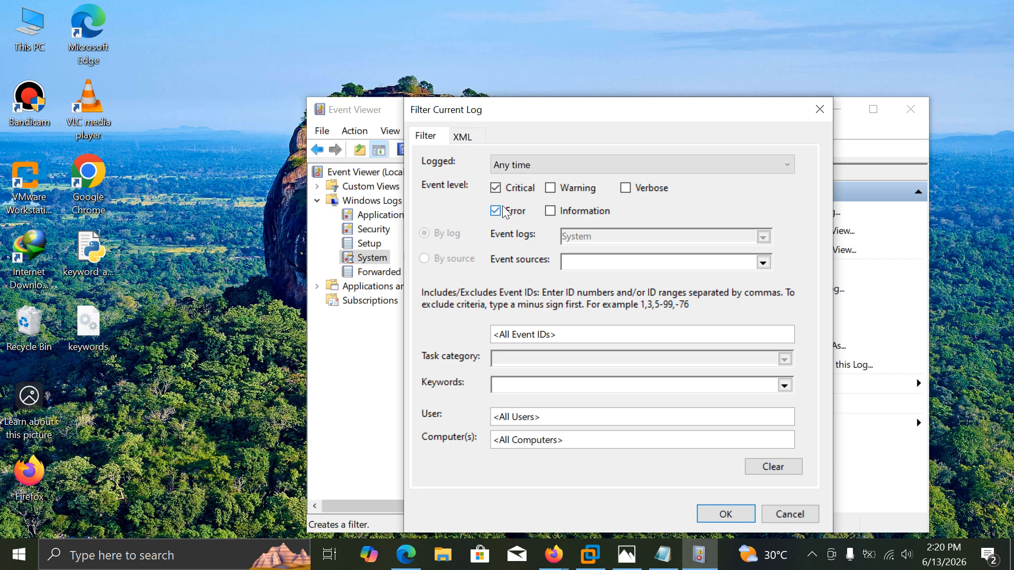
left_click(725, 515)
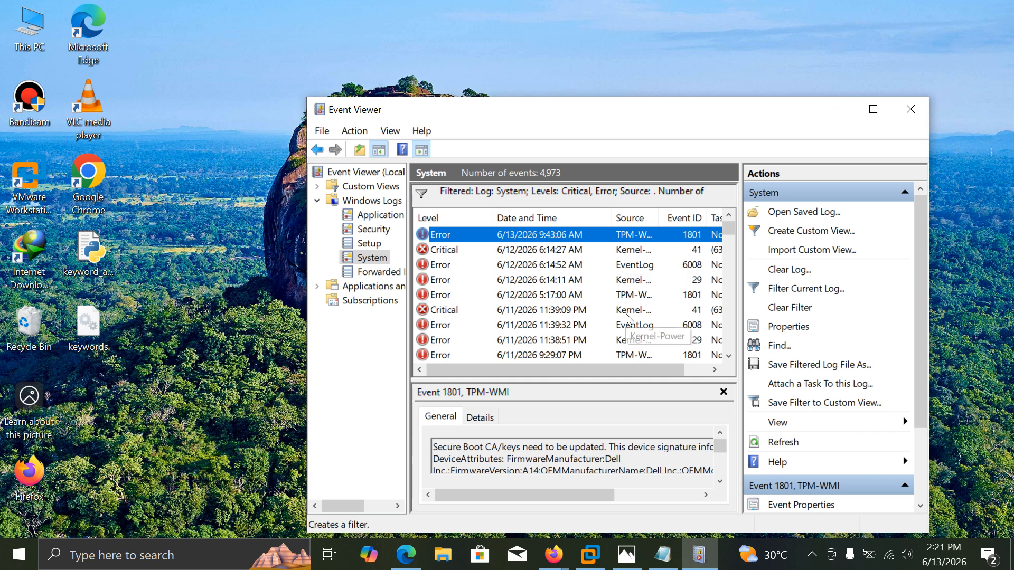
Examine the filtered events and read the description of the most recent critical Kernel-Power event, ID 41
scroll(626, 322, "down", 4)
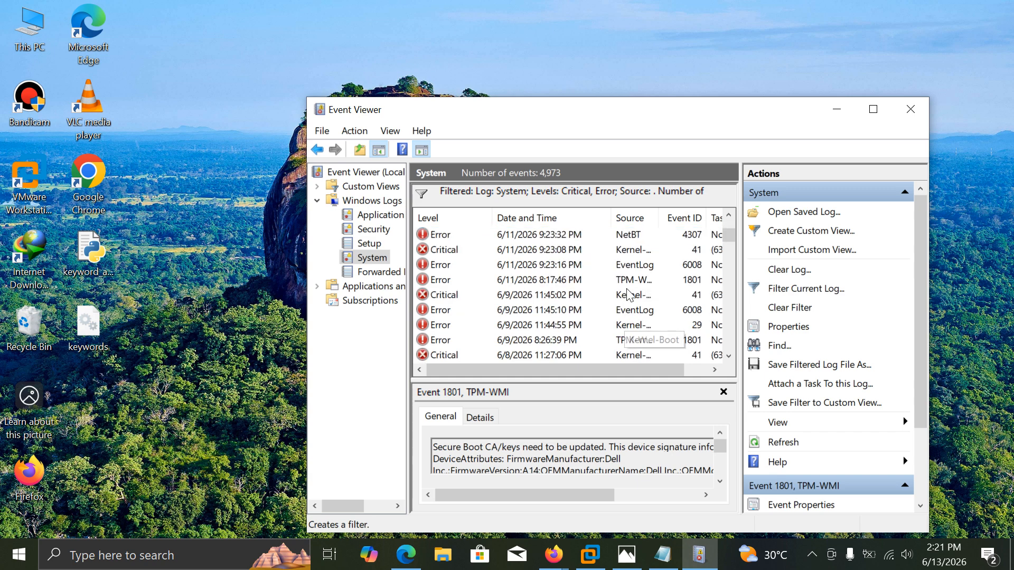
scroll(628, 285, "up", 4)
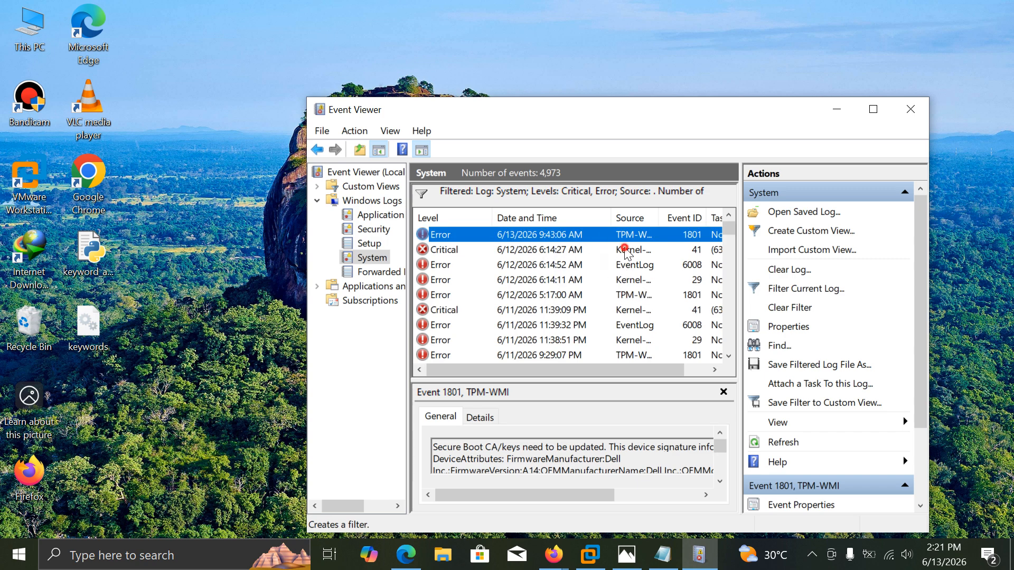
double_click(626, 250)
left_click(190, 195)
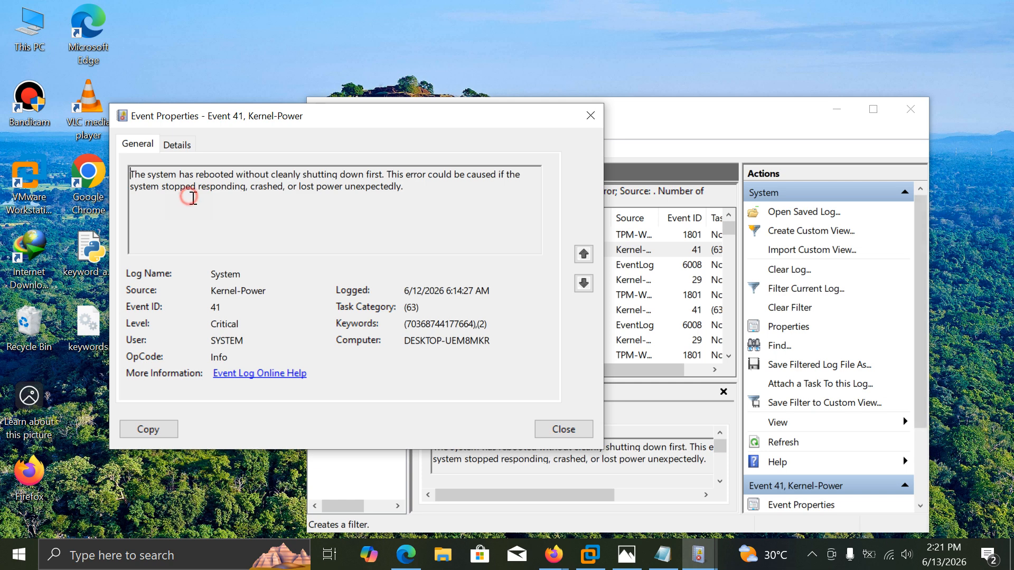
left_click_drag(413, 190, 132, 177)
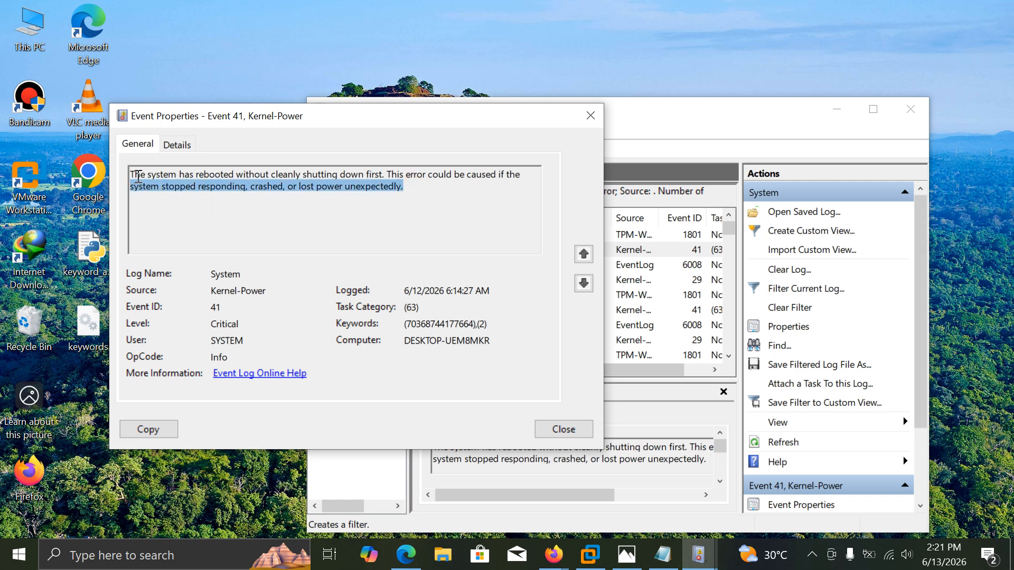
Finish reading the Kernel-Power event 41 description and close the event properties and Event Viewer
left_click(133, 177)
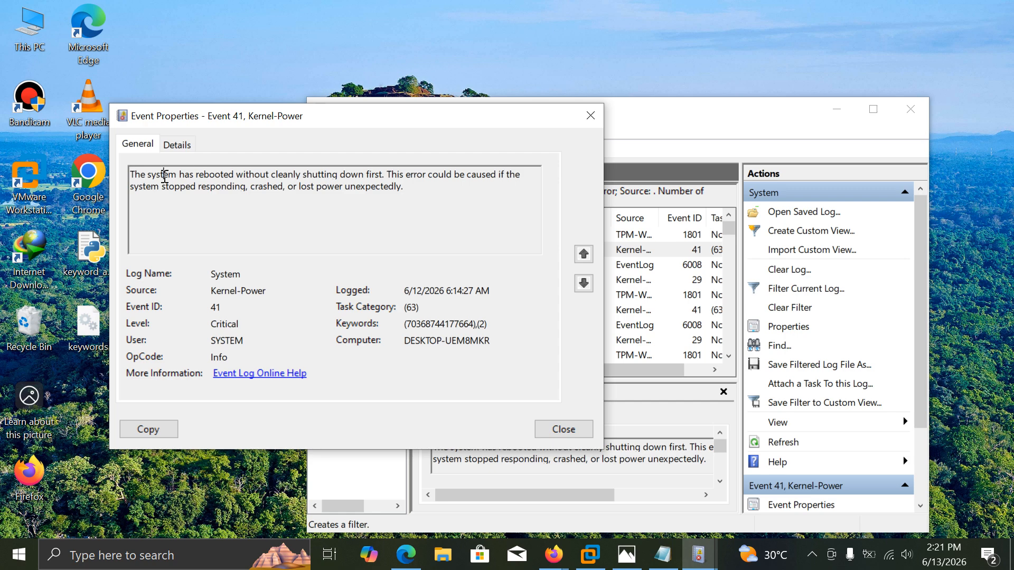
left_click(164, 176)
left_click(590, 115)
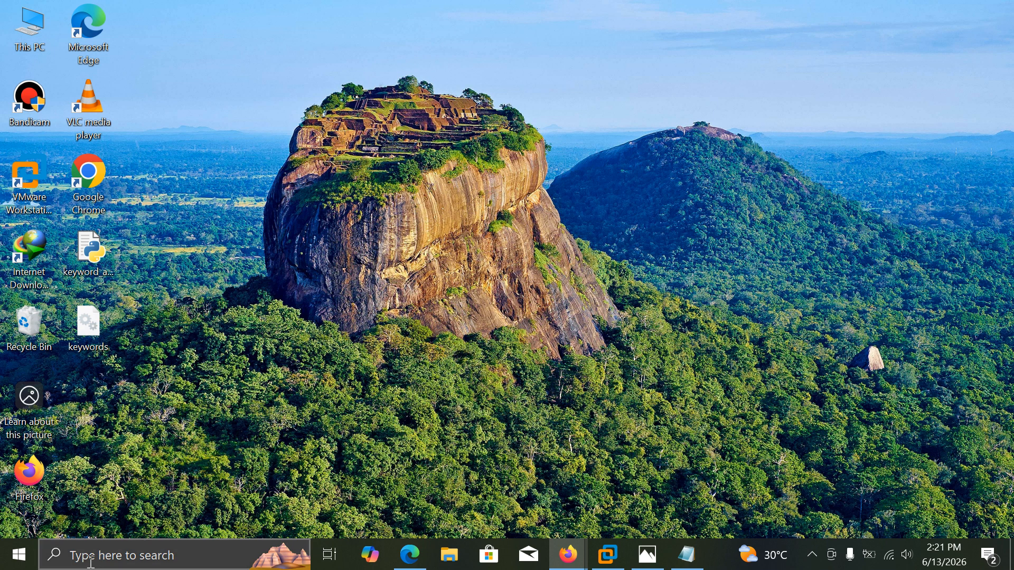
Open Device Manager and display the driver properties of the Intel(R) HD Graphics Family display adapter
right_click(18, 554)
left_click(101, 227)
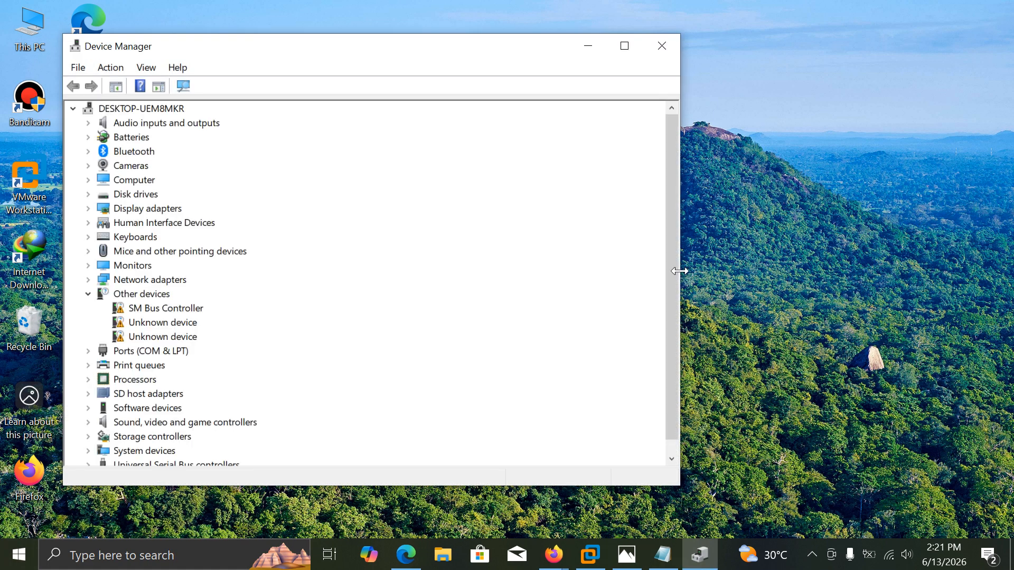
double_click(149, 208)
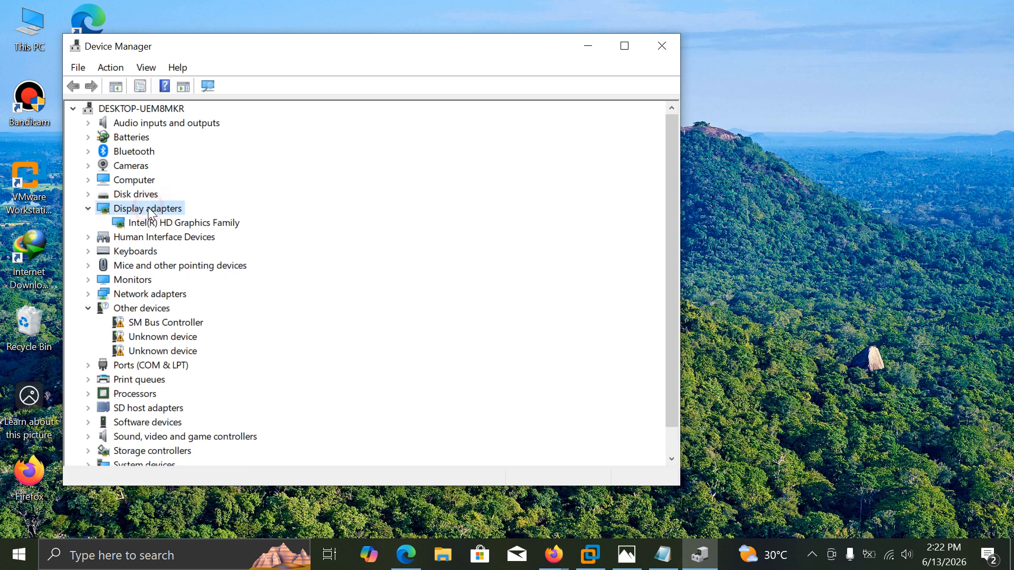
left_click(163, 224)
right_click(163, 224)
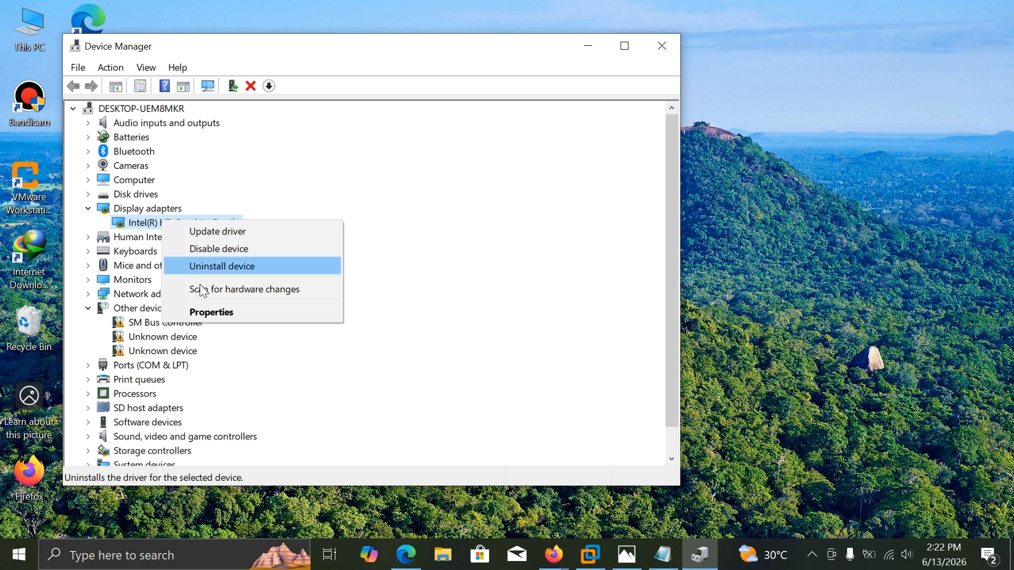
left_click(208, 311)
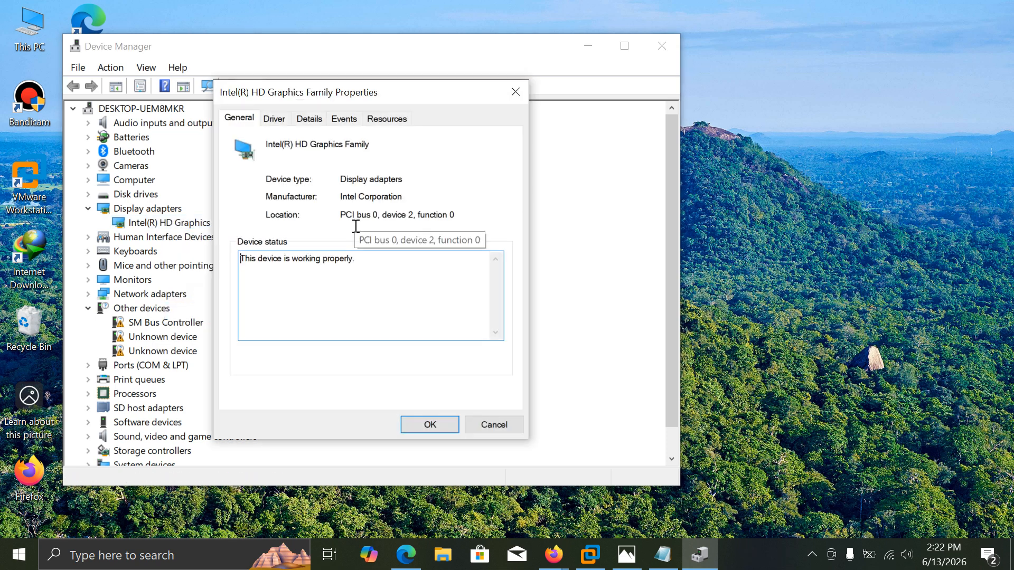
left_click(275, 121)
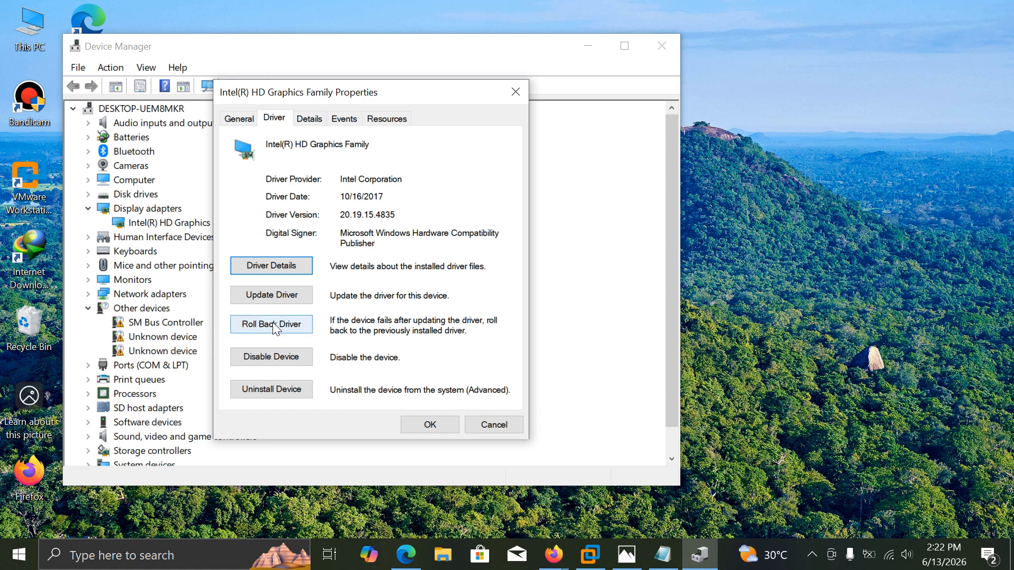
Bring up the uninstall confirmation for the Intel(R) HD Graphics Family device, cancel it, and close Device Manager
left_click(288, 392)
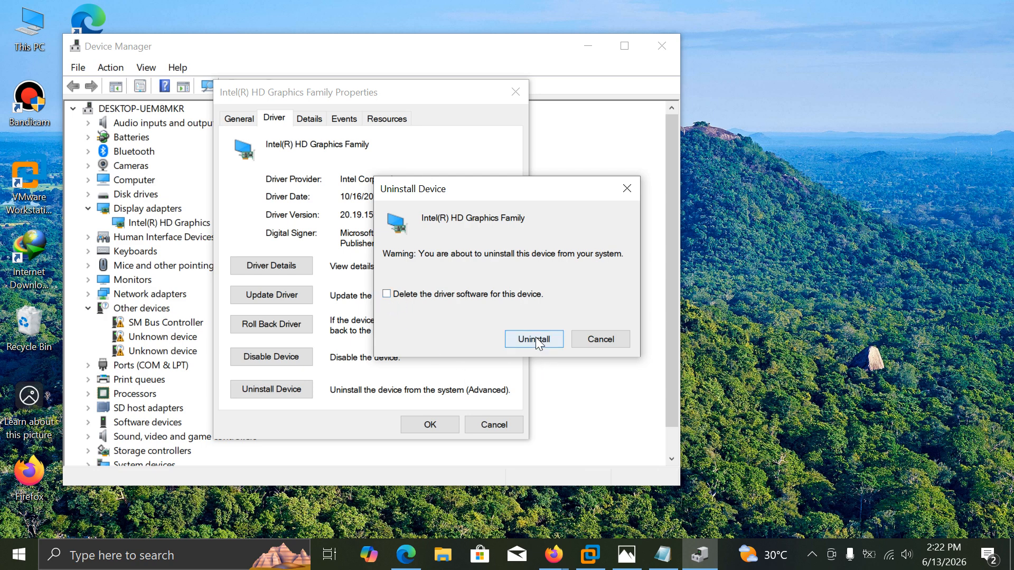
left_click(606, 344)
left_click(511, 422)
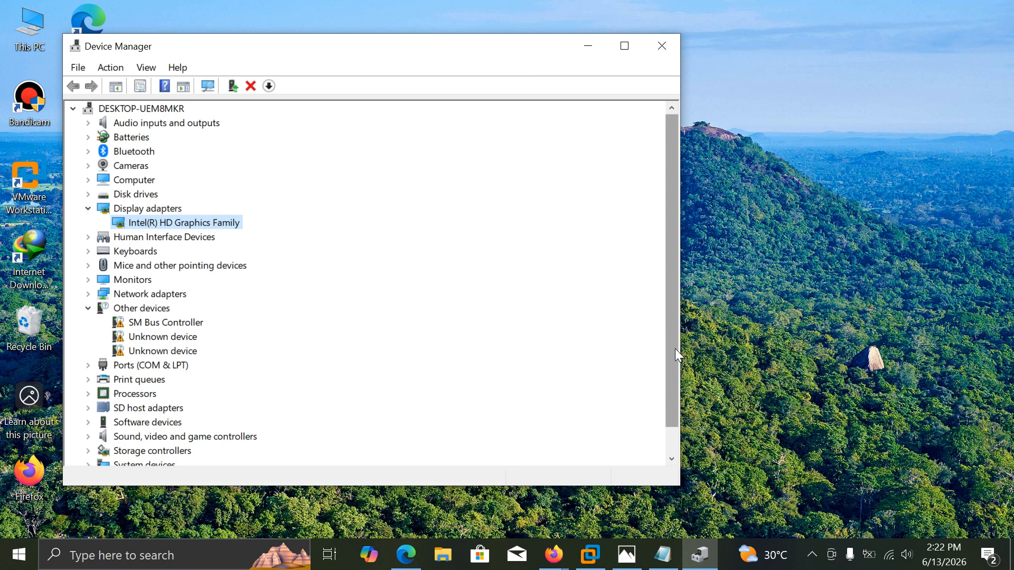
left_click(660, 48)
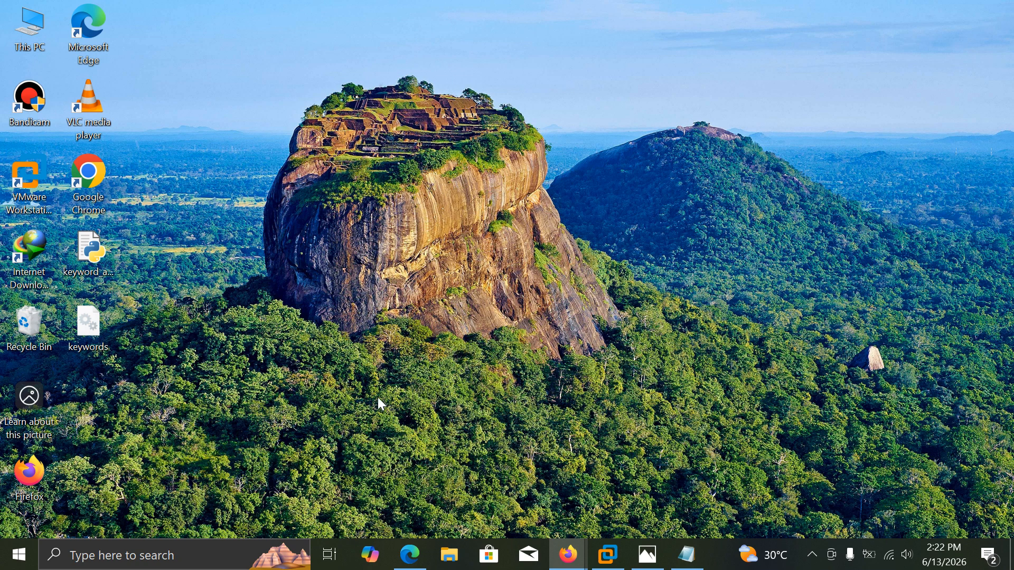
Search Windows for mdsched, open Windows Memory Diagnostic to view its memory check options, and cancel it
left_click(111, 563)
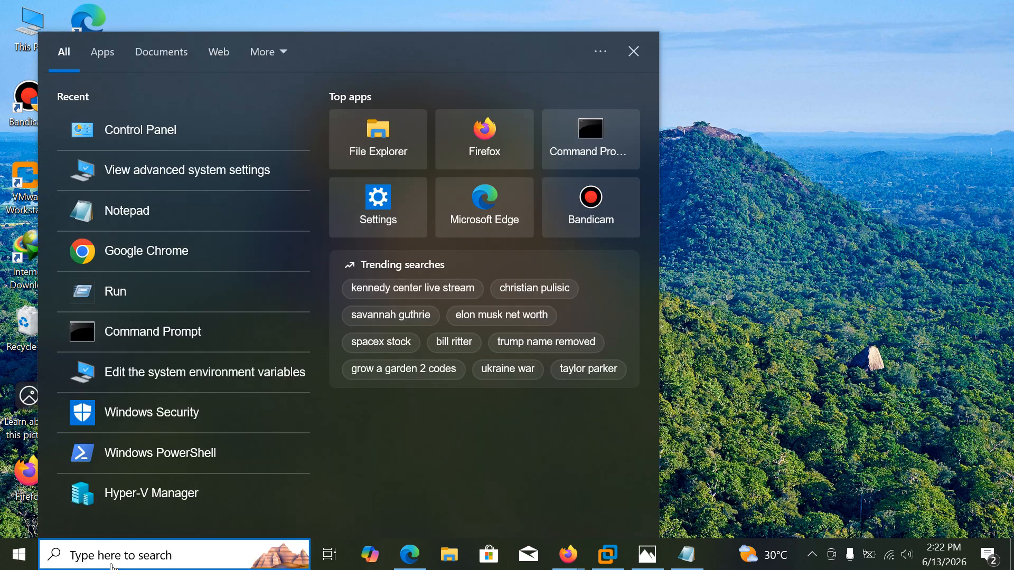
type("mds")
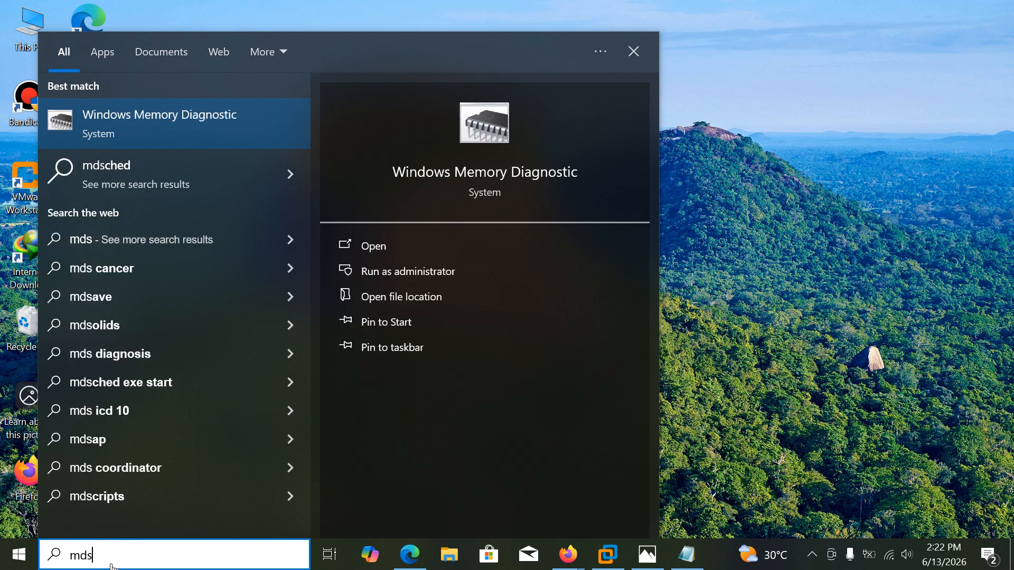
type("ched")
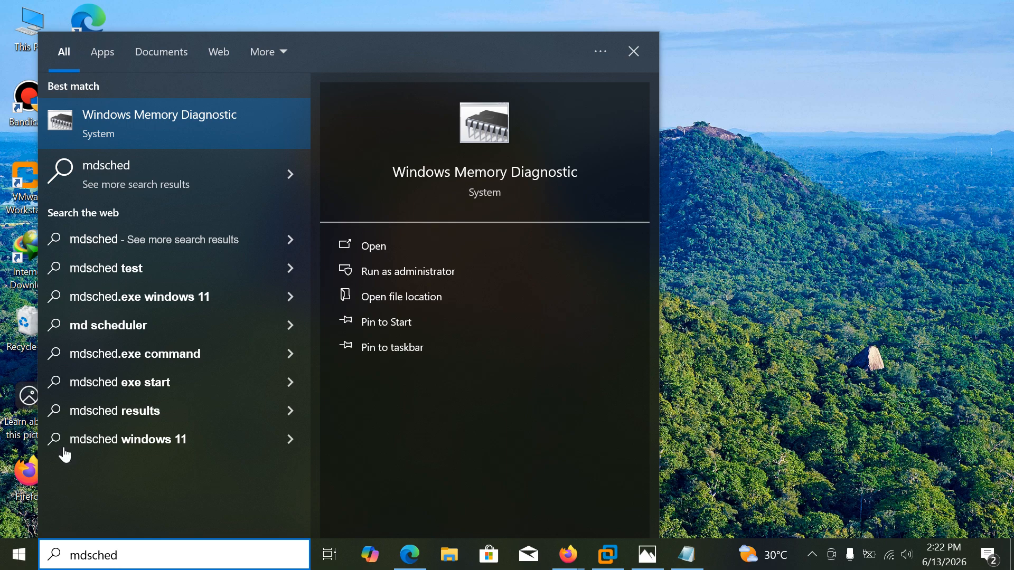
left_click(188, 131)
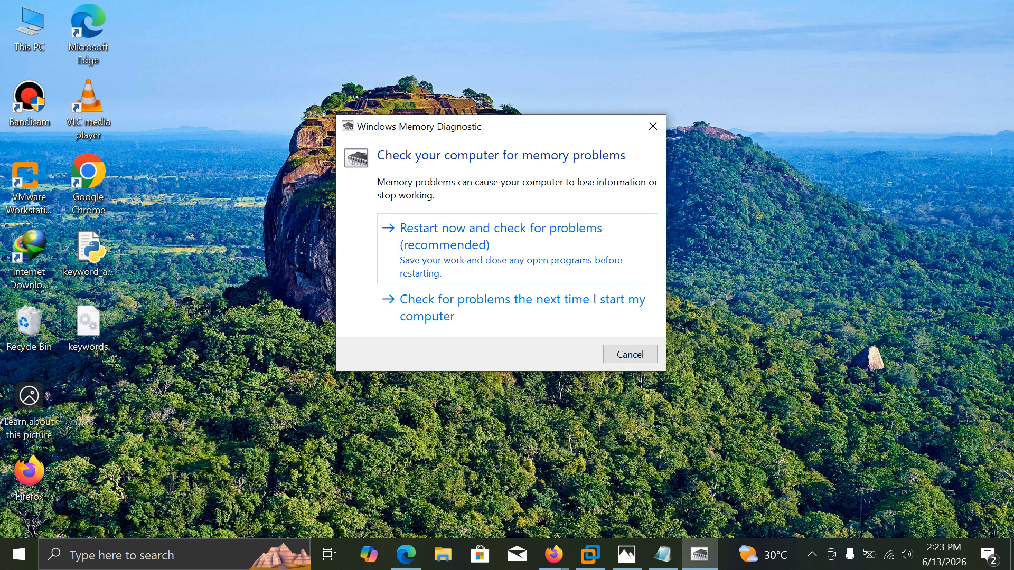
left_click(639, 351)
Open the list of installed updates from the Windows Update history and select Security Update for Microsoft Windows (KB5066791)
left_click(19, 554)
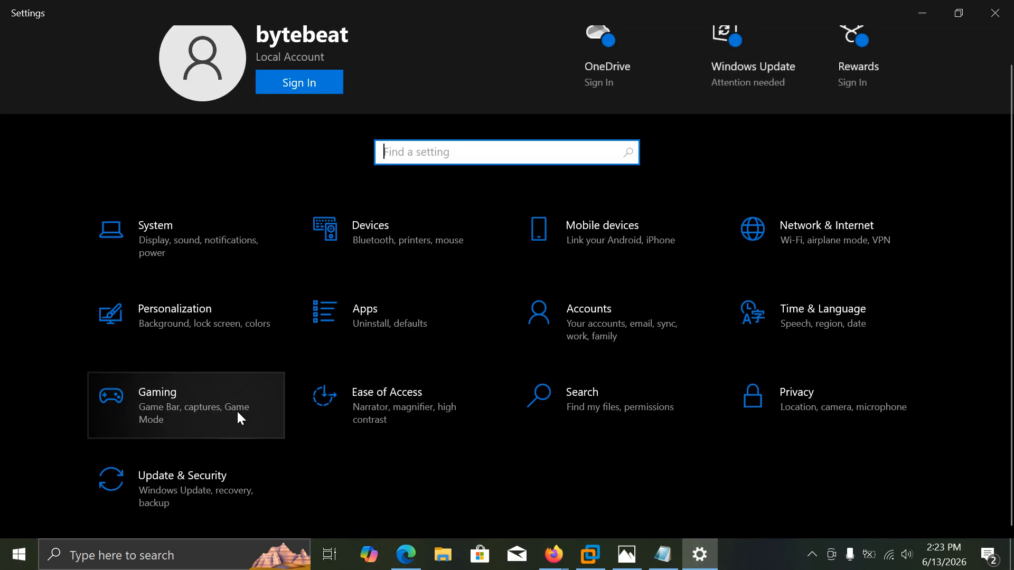
left_click(172, 496)
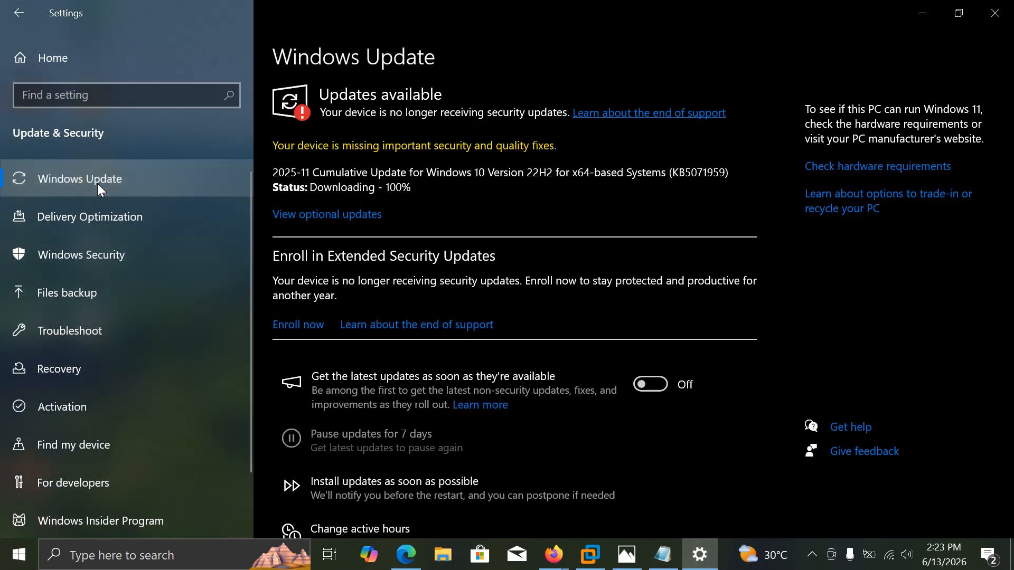
scroll(362, 193, "down", 3)
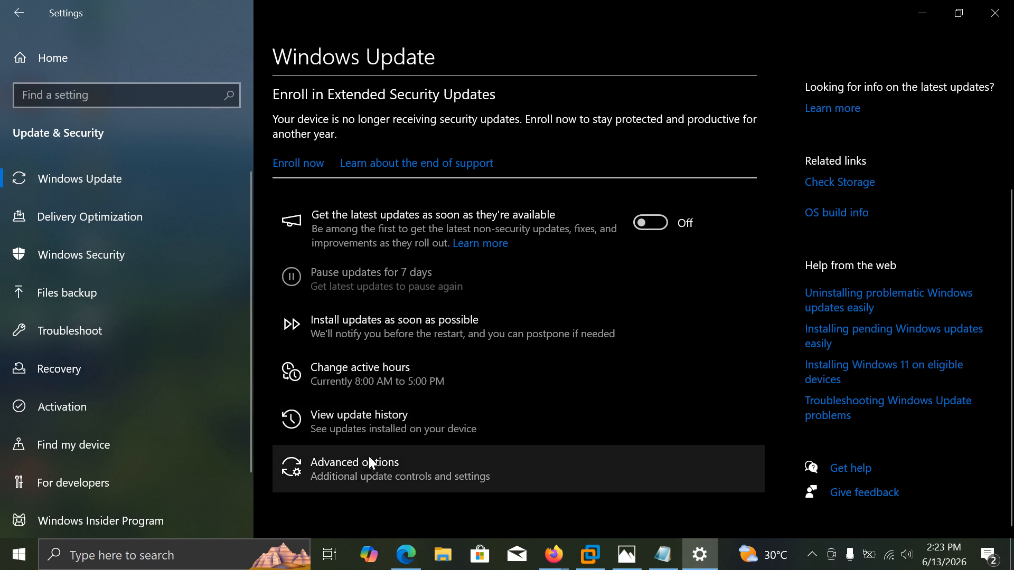
left_click(367, 418)
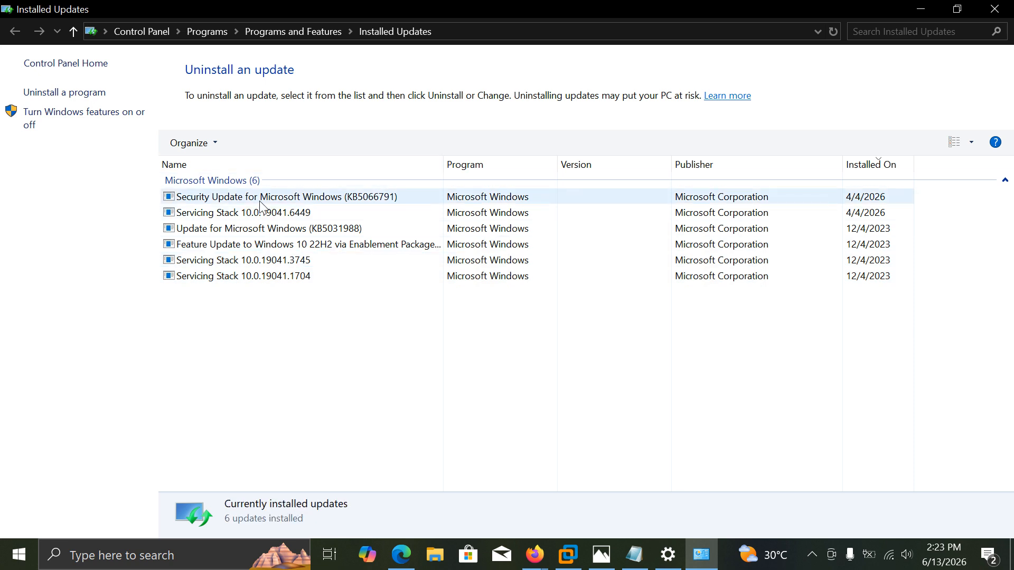
left_click(262, 206)
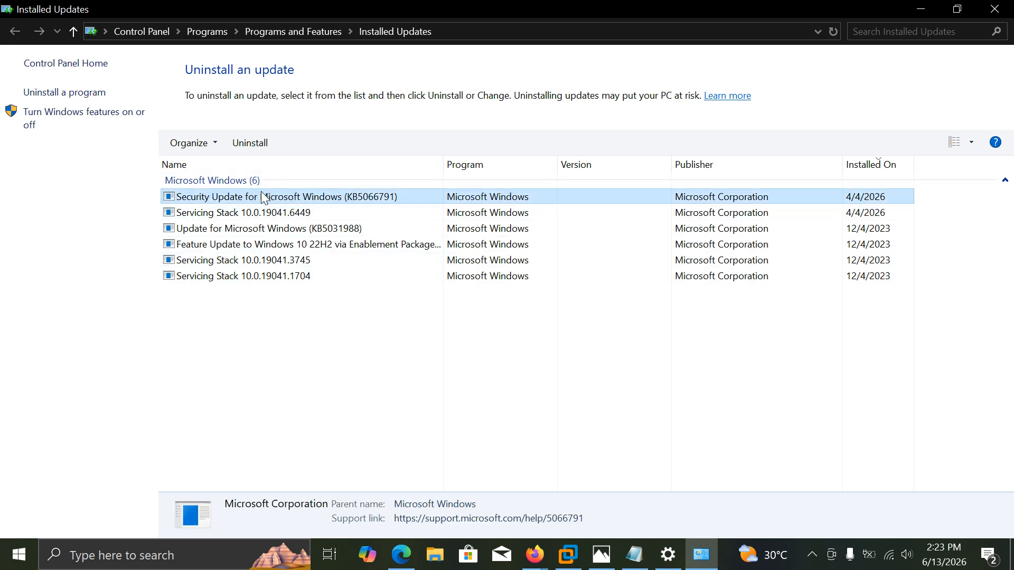